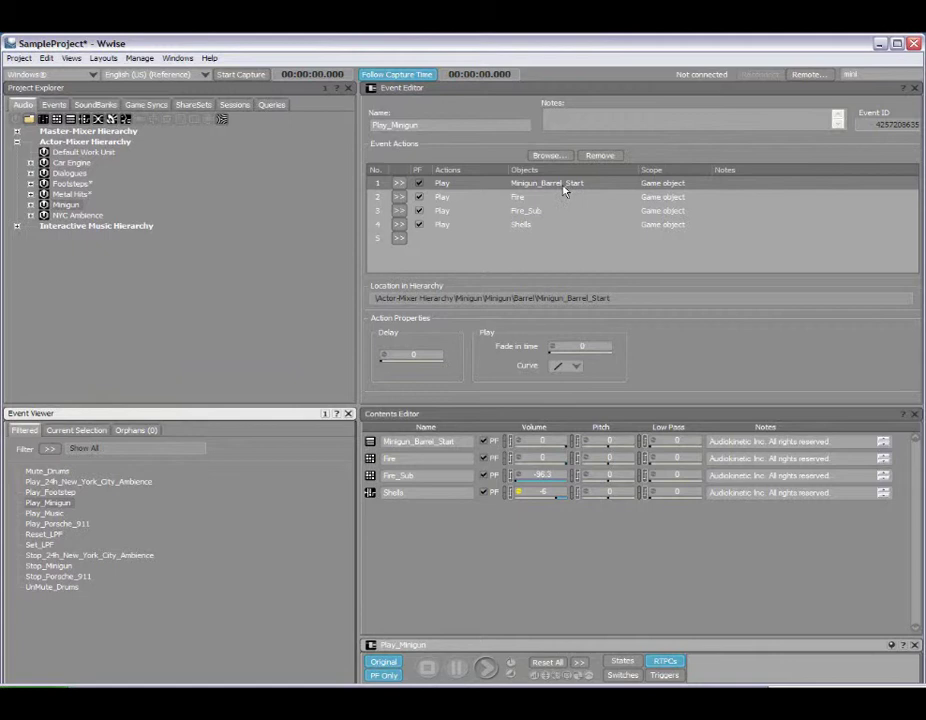
- Reveal Minigun_Barrel_Start from the Event Editor in the Project Explorer, synced to a sync group
{"action": "right_click", "coordinate": [586, 187]}
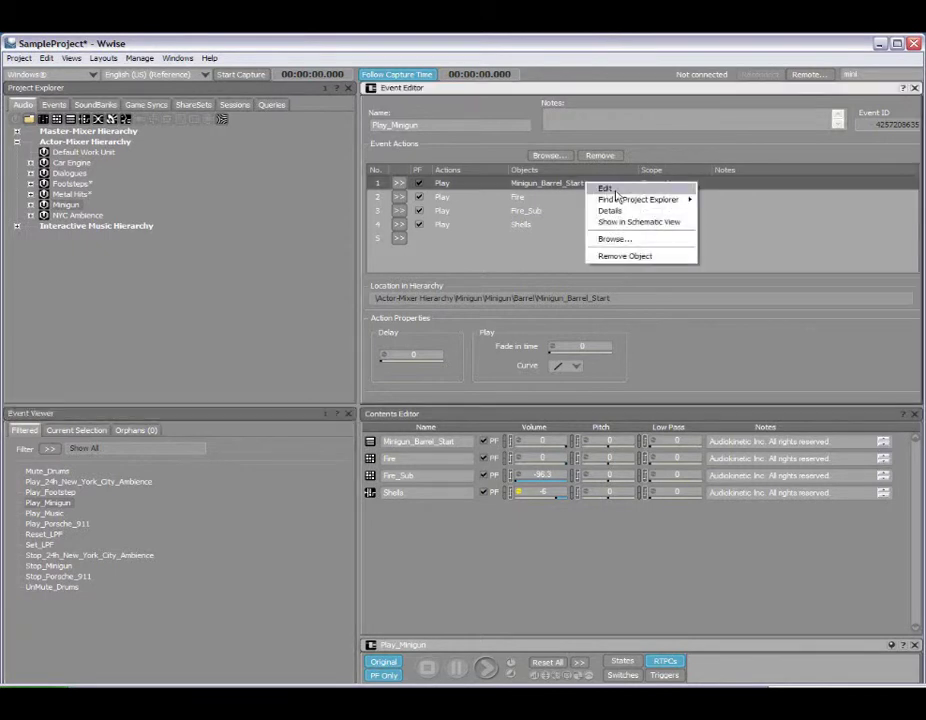
{"action": "mouse_move", "coordinate": [618, 203]}
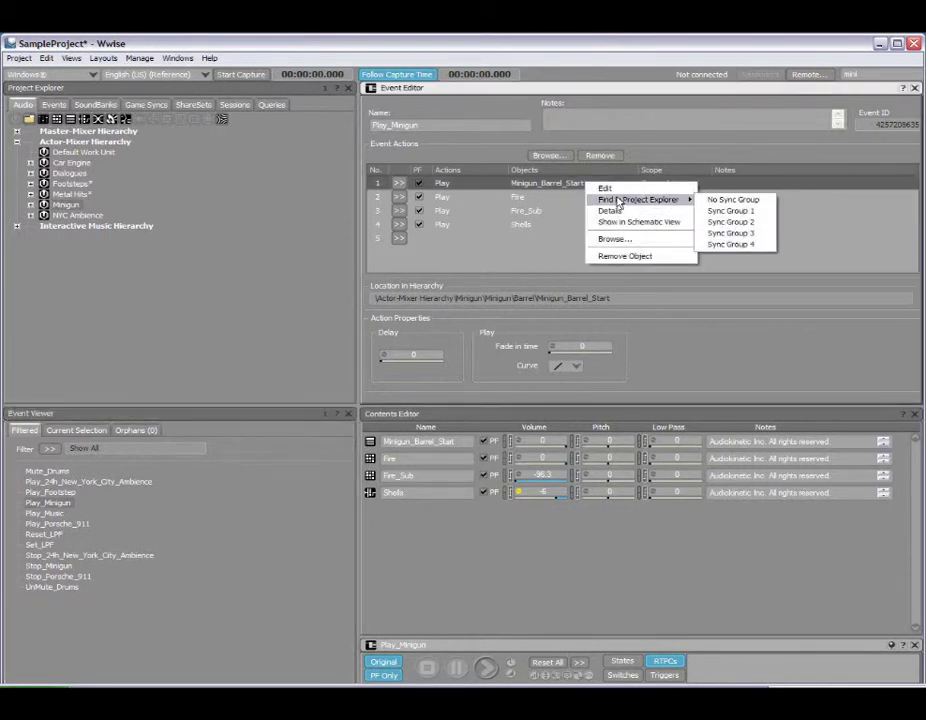
{"action": "left_click", "coordinate": [730, 211]}
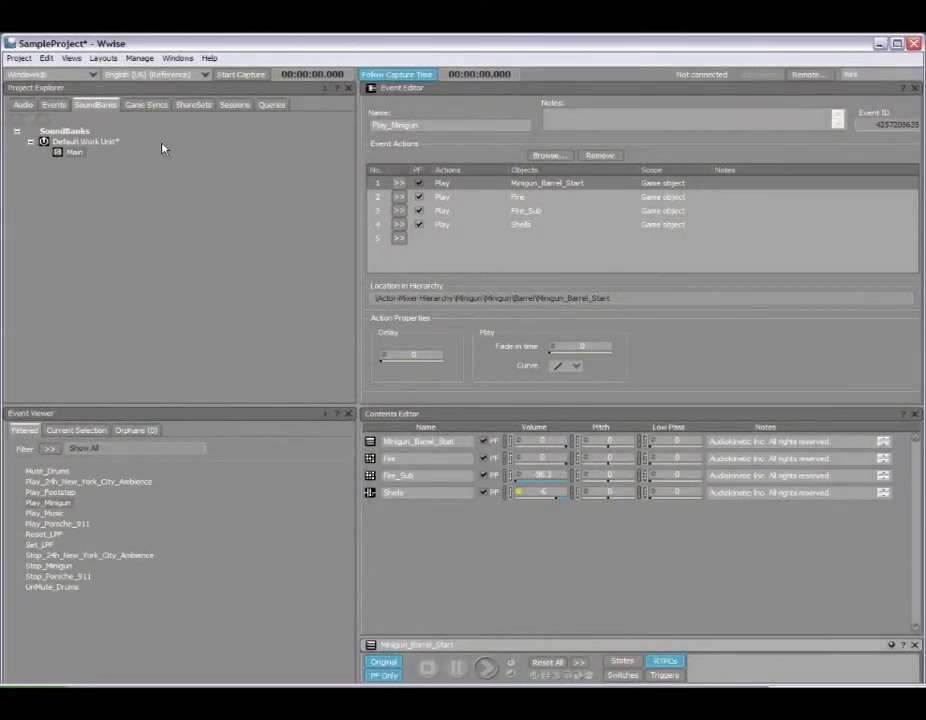
- Open the Main SoundBank and reveal its Outside_IdleOff-Load_1000 sound in the Project Explorer via Sync Group 1
{"action": "double_click", "coordinate": [74, 152]}
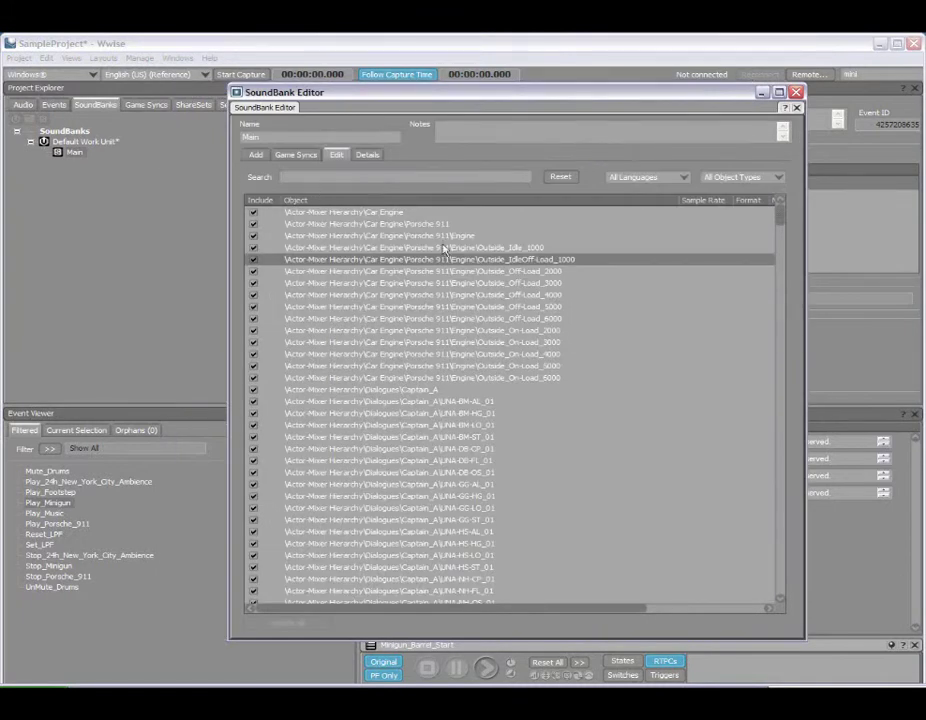
{"action": "right_click", "coordinate": [484, 263]}
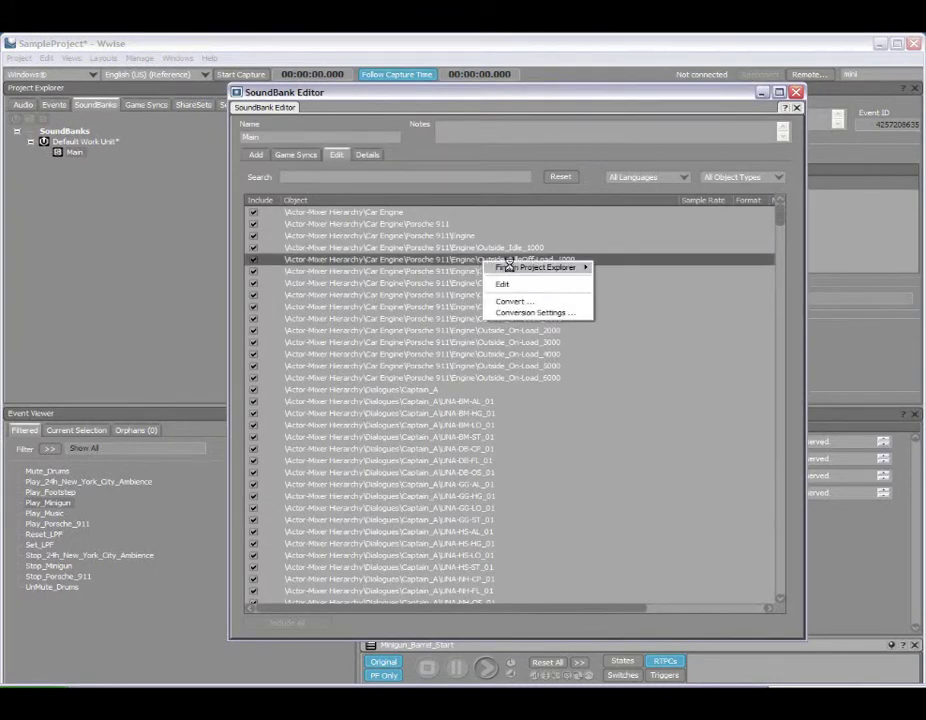
{"action": "mouse_move", "coordinate": [508, 267]}
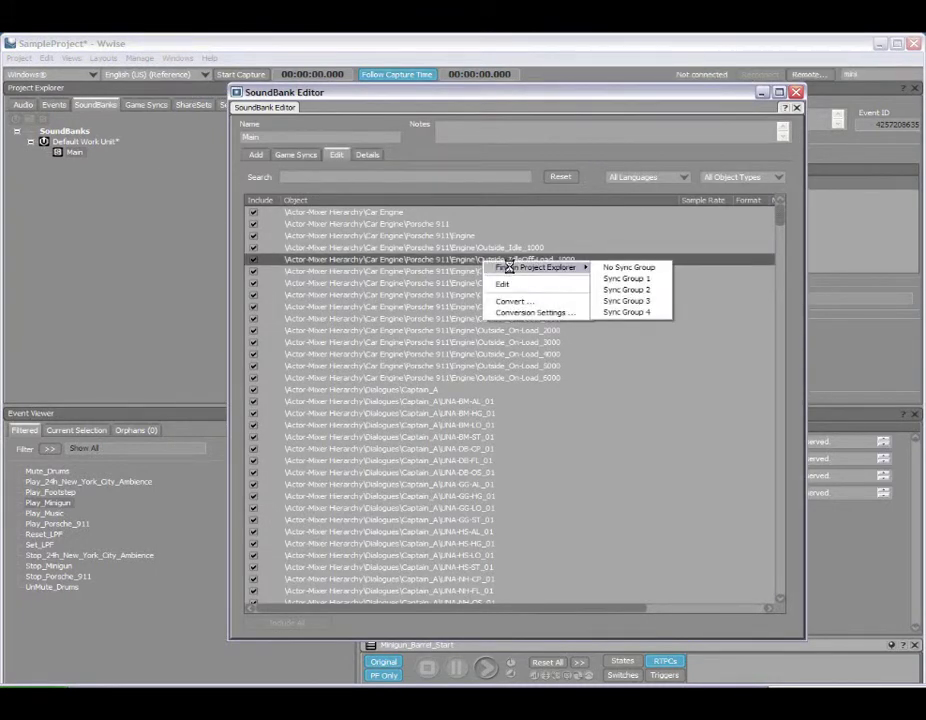
{"action": "left_click", "coordinate": [616, 280]}
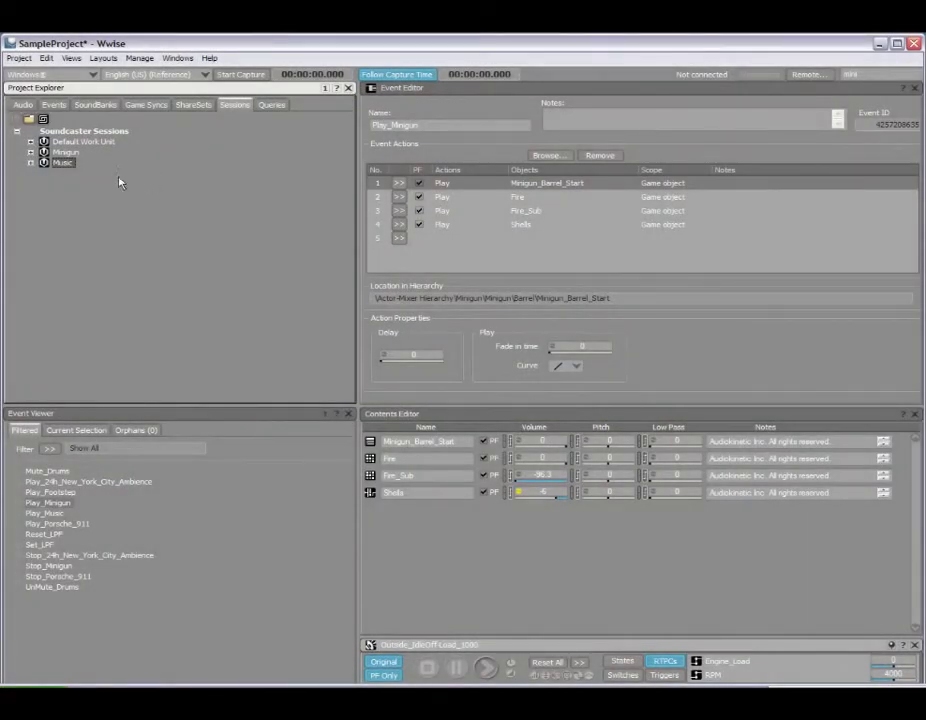
- Open the Music Soundcaster session and reveal its Play_Music event in the Project Explorer
{"action": "left_click", "coordinate": [30, 162]}
{"action": "double_click", "coordinate": [75, 173]}
{"action": "right_click", "coordinate": [316, 386]}
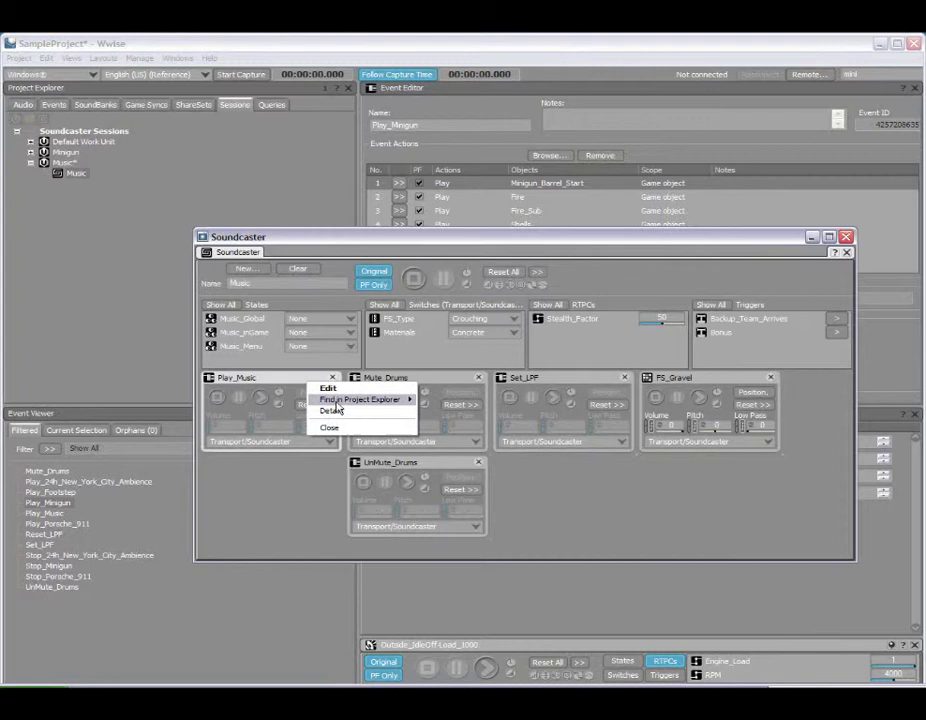
{"action": "mouse_move", "coordinate": [398, 402]}
{"action": "left_click", "coordinate": [425, 410]}
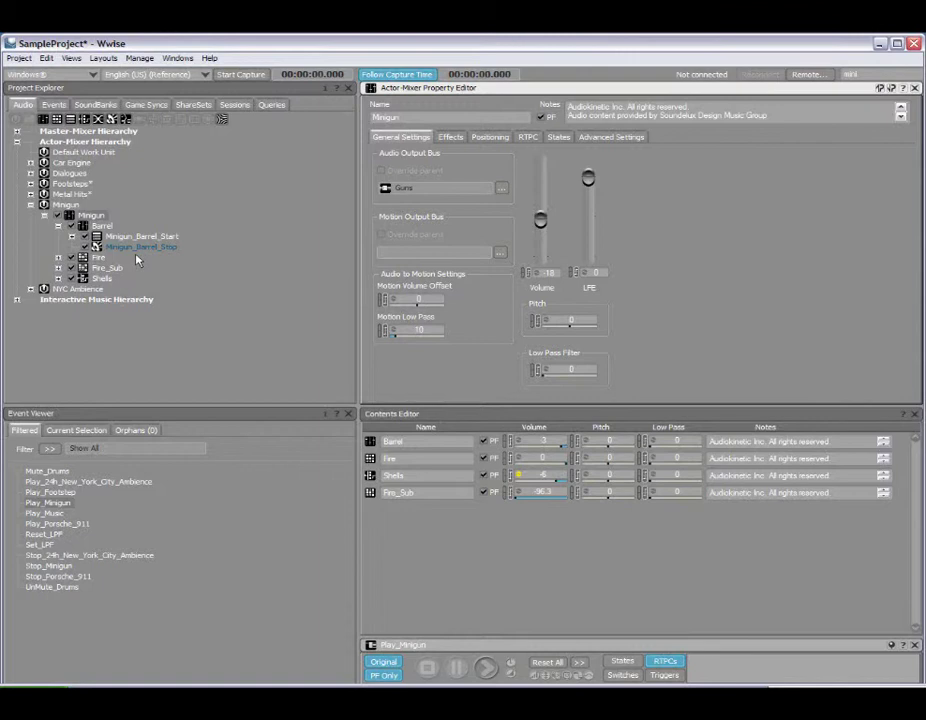
- Filter Event Viewer to current selection, check Barrel and Minigun_Barrel_Start, then load Play_Minigun
{"action": "left_click", "coordinate": [88, 431]}
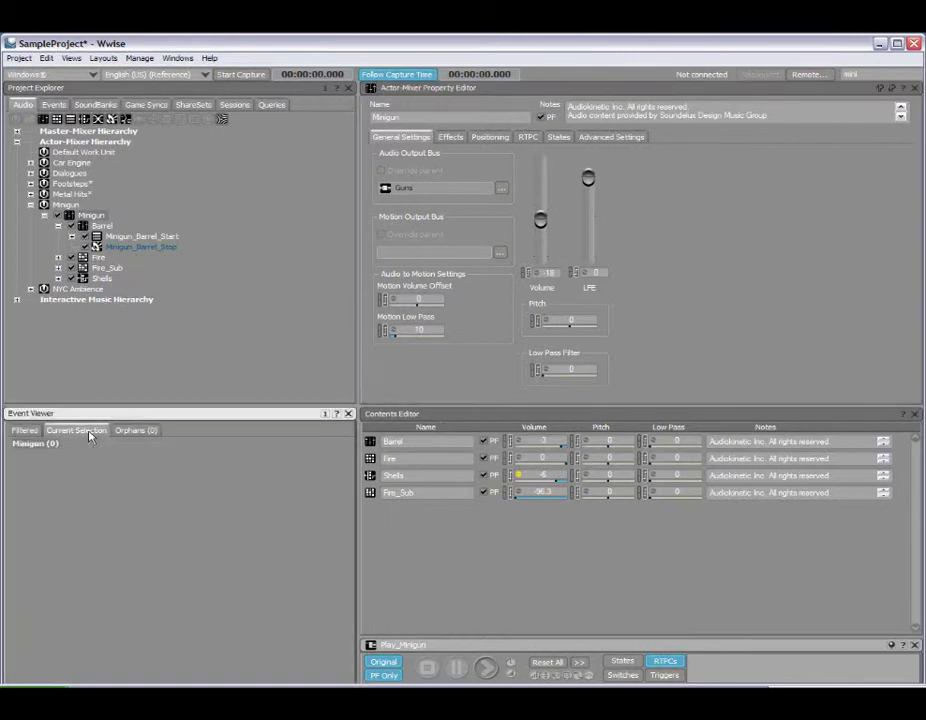
{"action": "left_click", "coordinate": [103, 226]}
{"action": "left_click", "coordinate": [130, 238]}
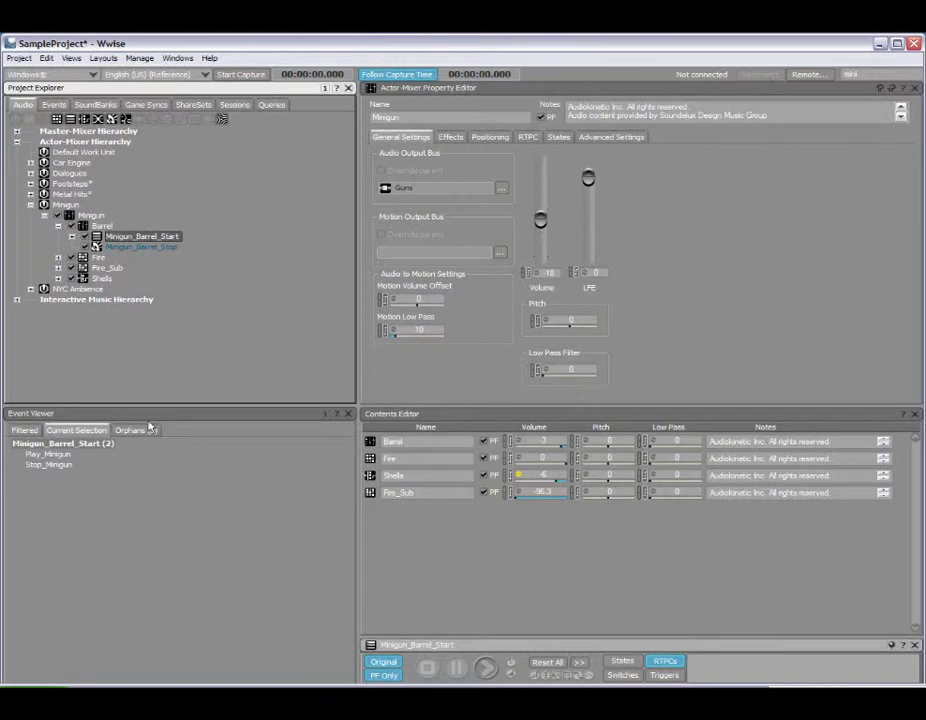
{"action": "left_click", "coordinate": [53, 455]}
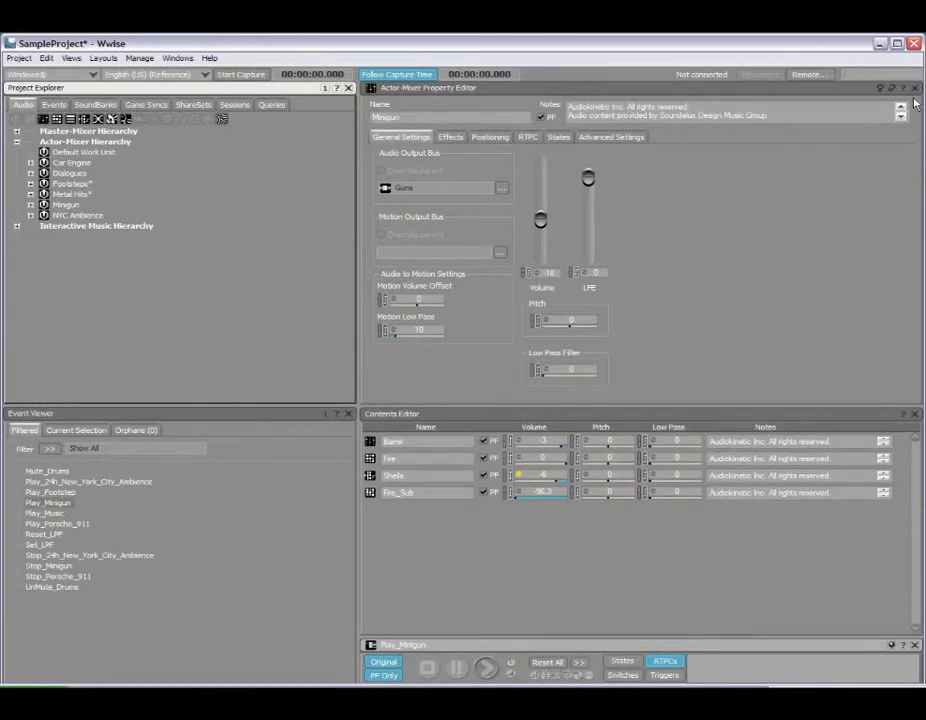
- Search the project for 'mini', preview the Minigun_01 Soundcaster session, then open the full results in Search View
{"action": "type", "text": "mini"}
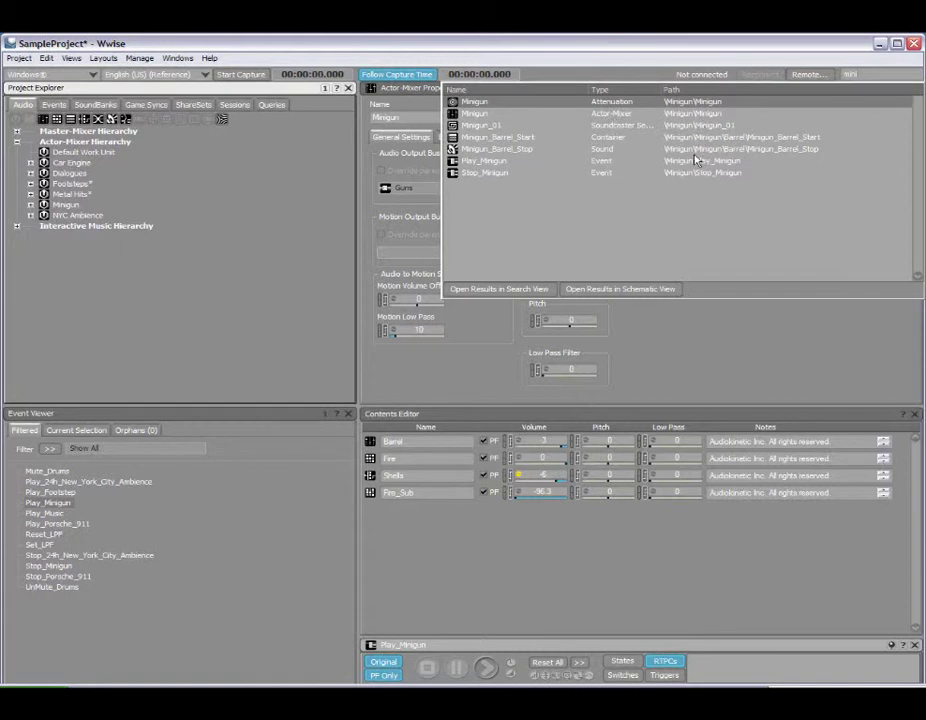
{"action": "double_click", "coordinate": [475, 127]}
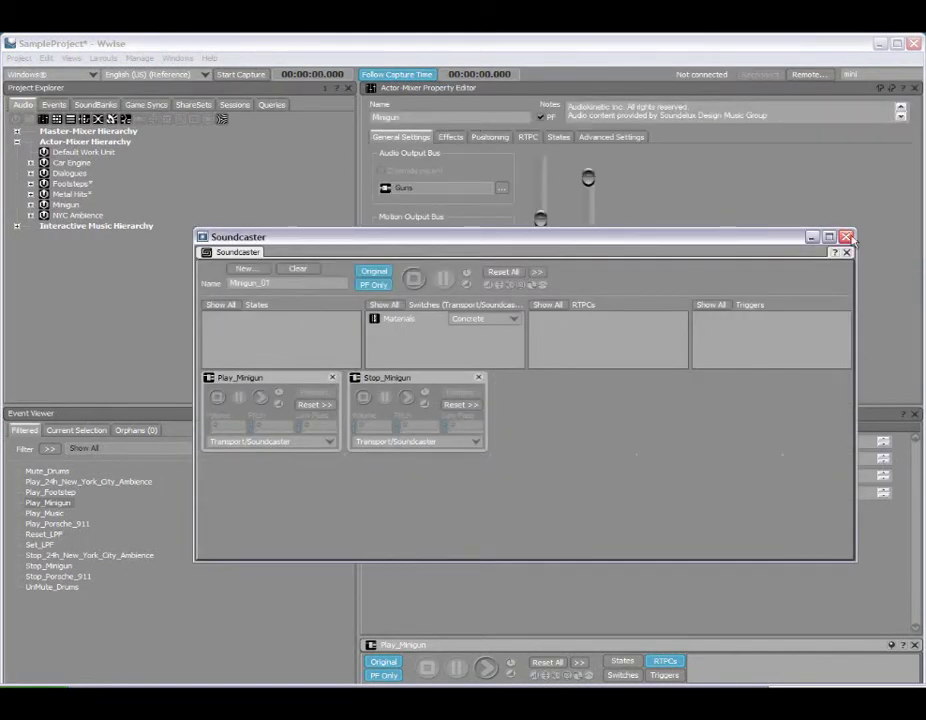
{"action": "left_click", "coordinate": [898, 108]}
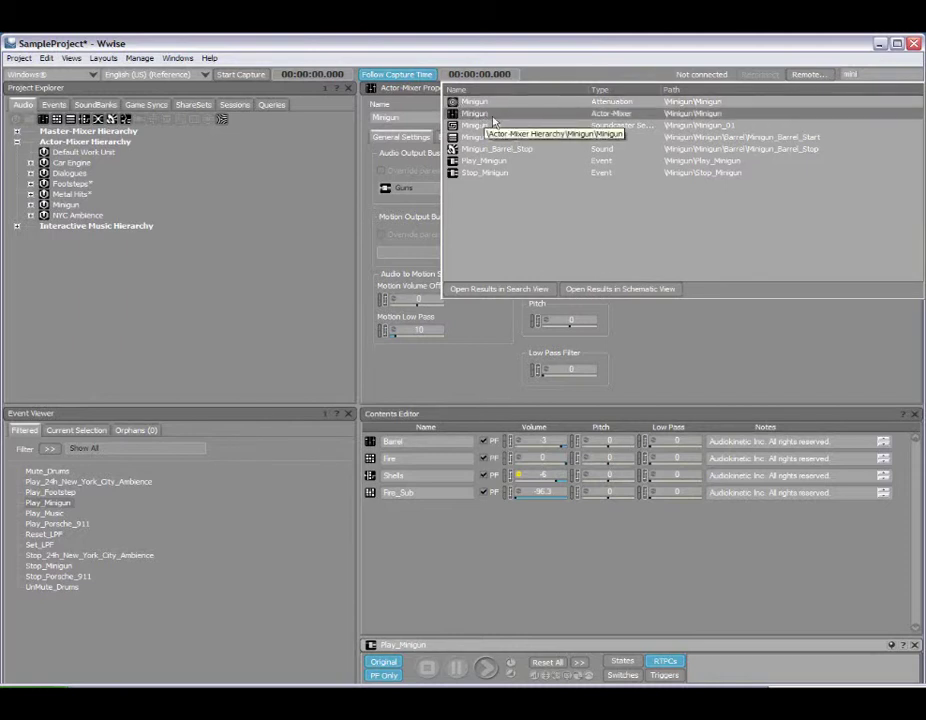
{"action": "left_click", "coordinate": [497, 290]}
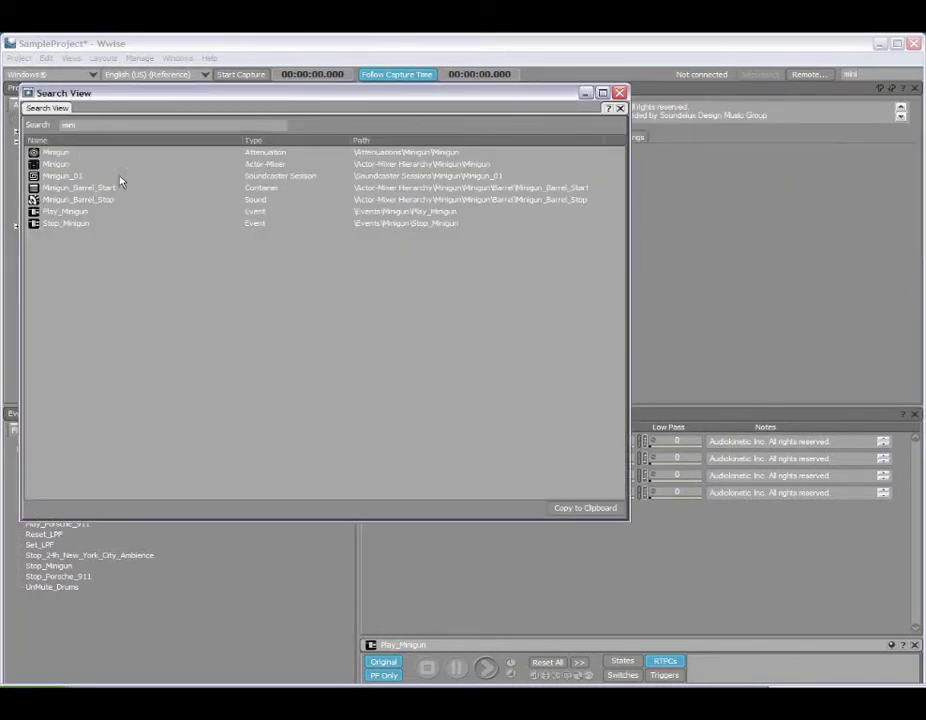
- Reopen the Minigun search results and display them as a schematic diagram
{"action": "left_click", "coordinate": [620, 92]}
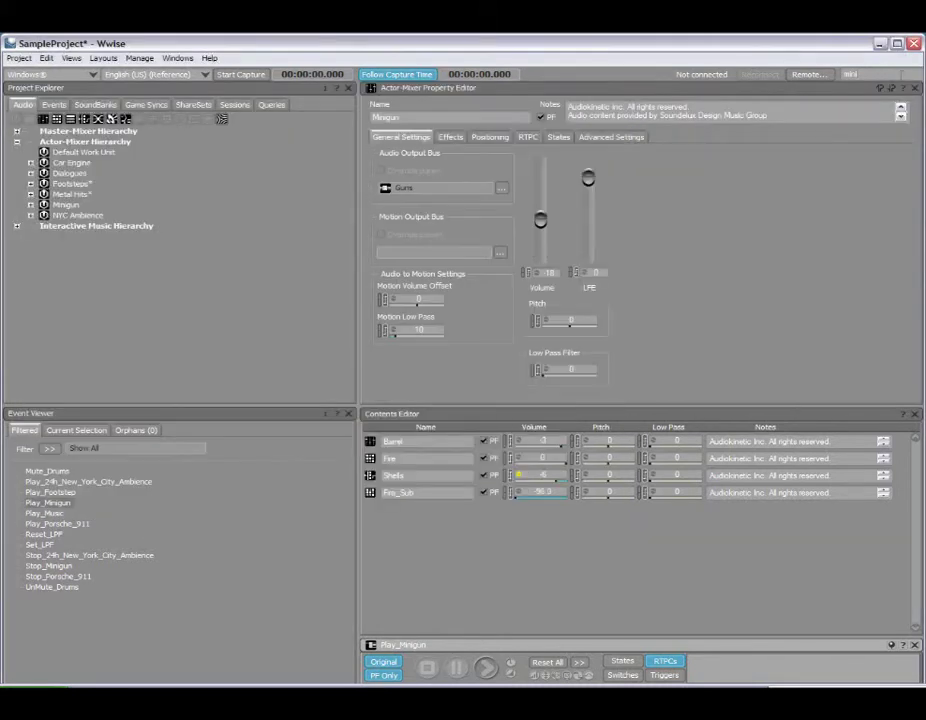
{"action": "key", "text": "ctrl+f"}
{"action": "left_click", "coordinate": [641, 288]}
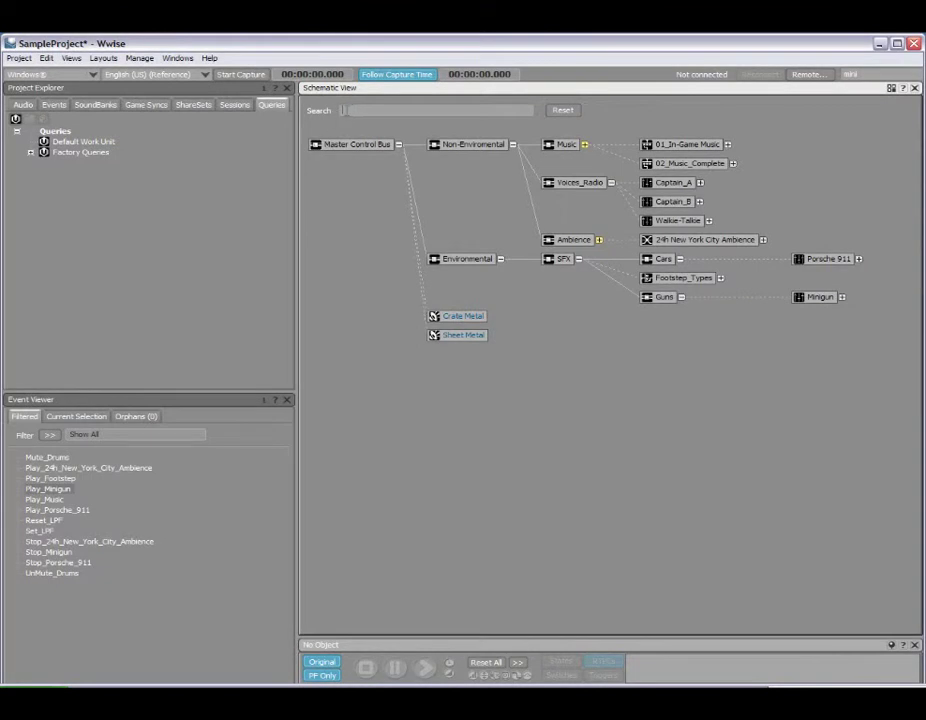
- Filter the schematic down to the Guns bus and reveal Guns in the Project Explorer via Sync Group 1
{"action": "type", "text": "mini"}
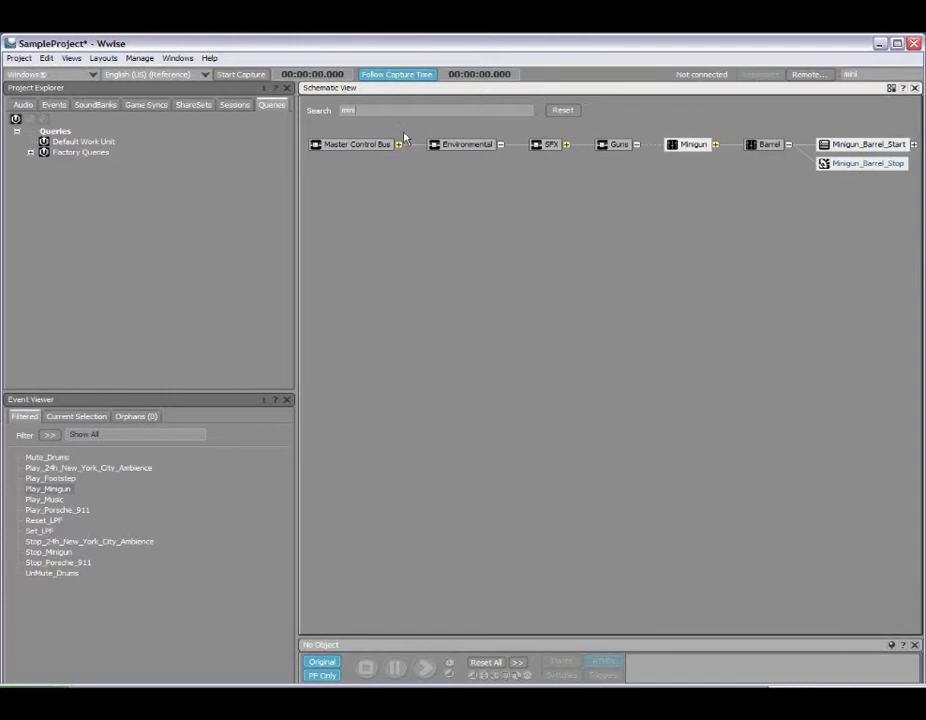
{"action": "key", "text": "BackSpace"}
{"action": "key", "text": "BackSpace"}
{"action": "key", "text": "BackSpace"}
{"action": "key", "text": "BackSpace"}
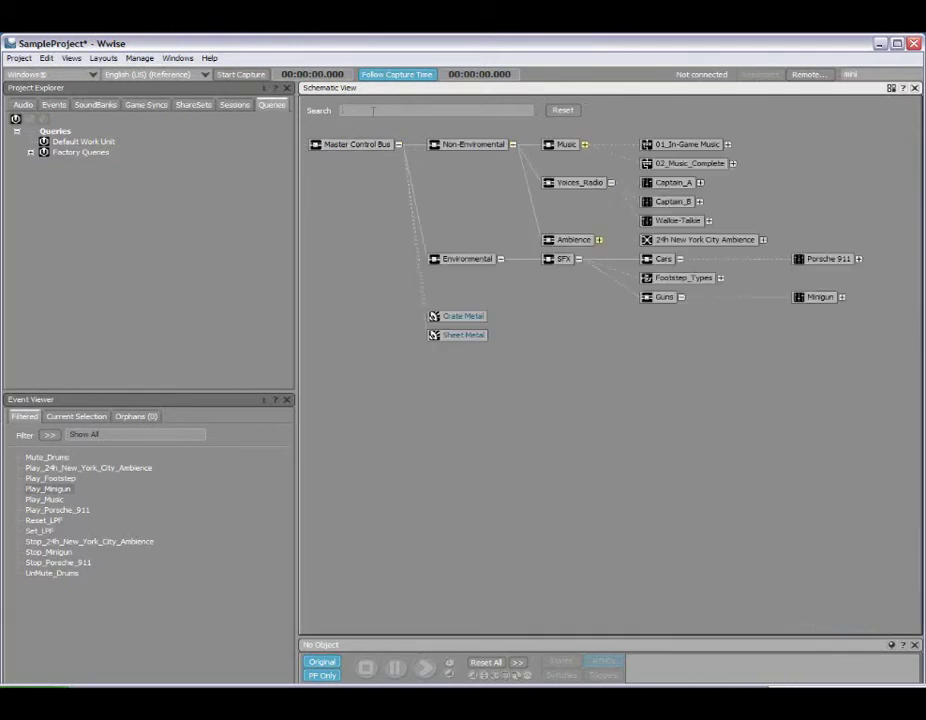
{"action": "type", "text": "fun"}
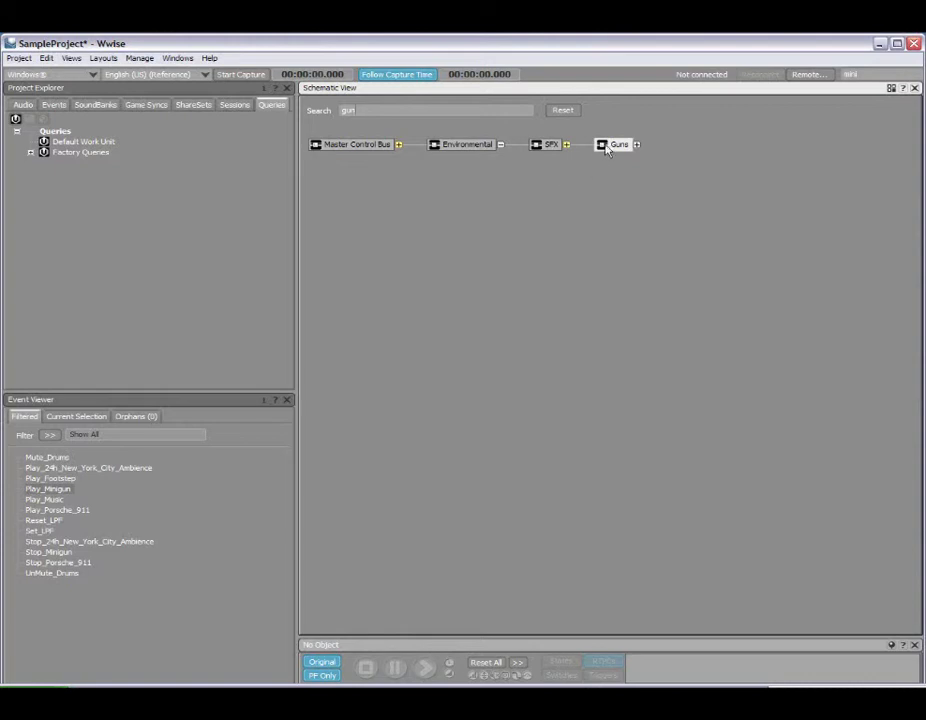
{"action": "right_click", "coordinate": [606, 149]}
{"action": "mouse_move", "coordinate": [652, 164]}
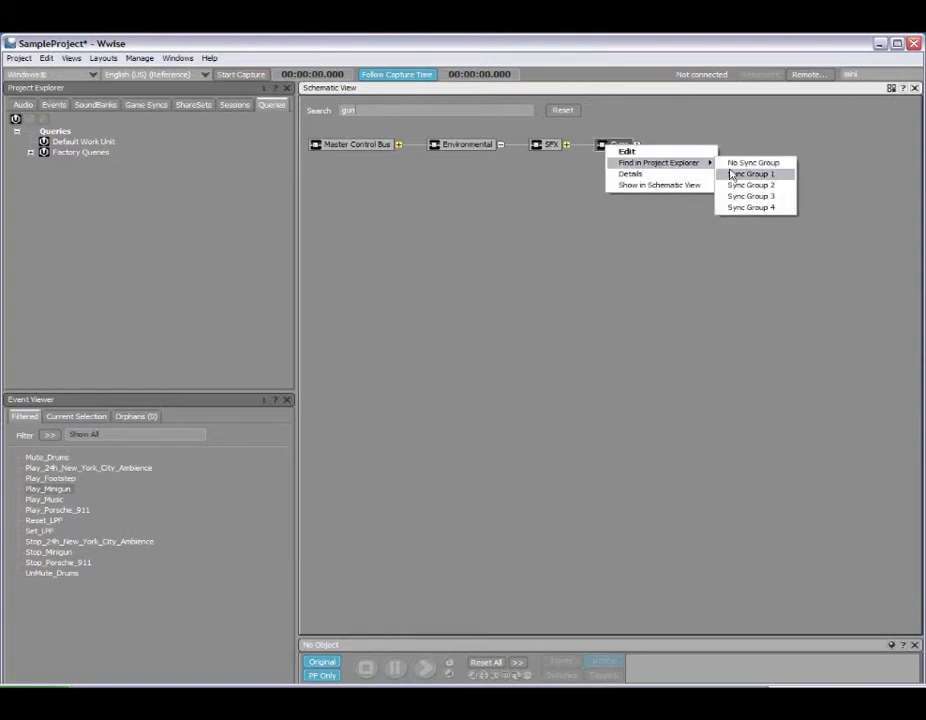
{"action": "left_click", "coordinate": [749, 174]}
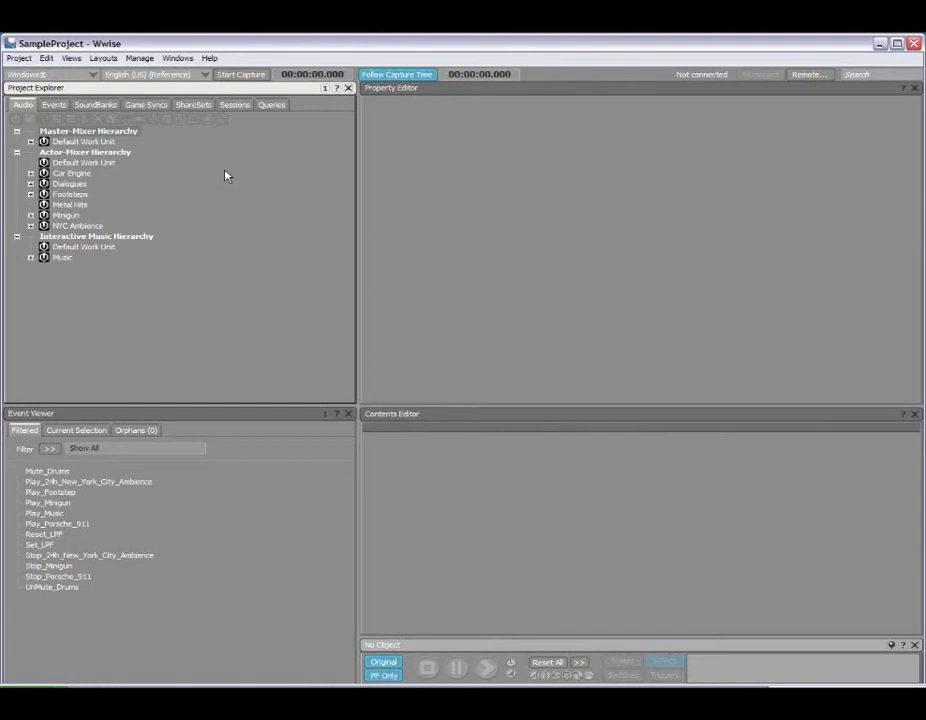
- On the Queries tab, add a new query under Default Work Unit named 'Peak Limiter'
{"action": "left_click", "coordinate": [271, 104]}
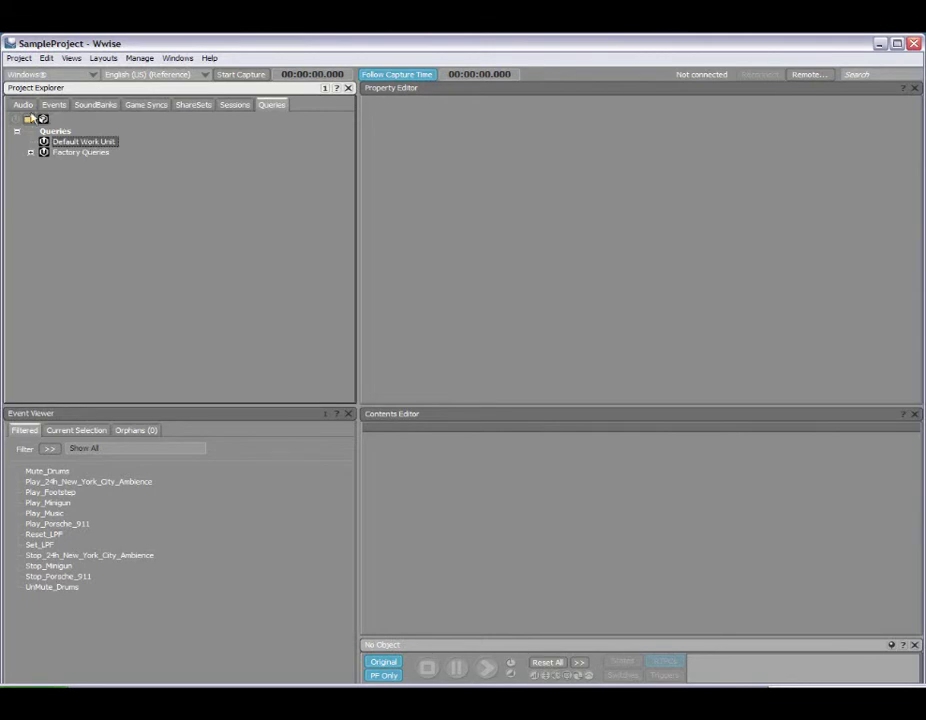
{"action": "left_click", "coordinate": [42, 119]}
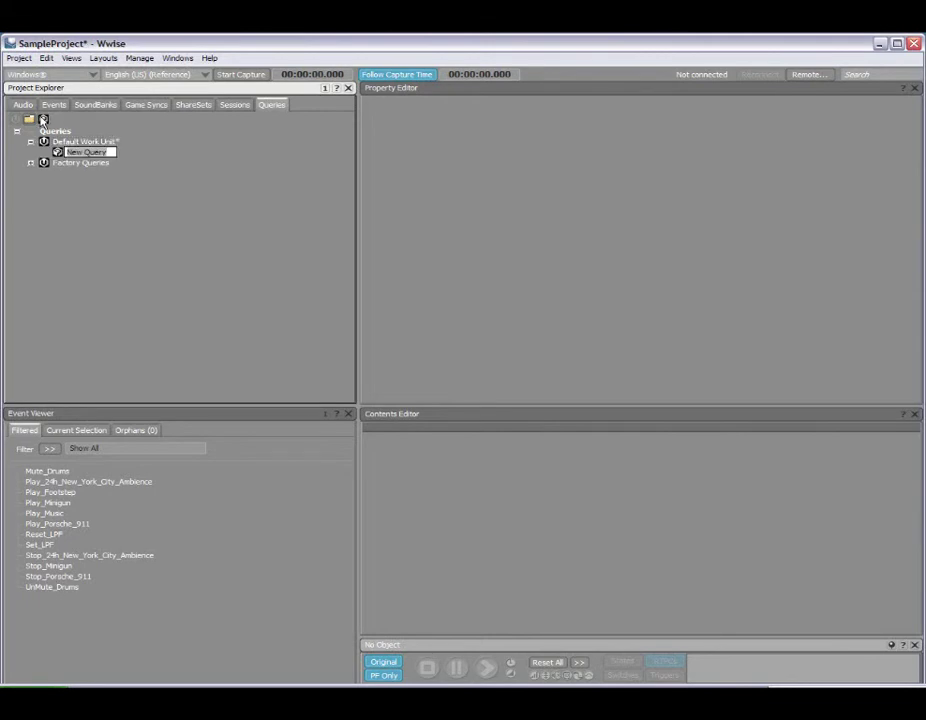
{"action": "type", "text": "Peak Limiter"}
{"action": "key", "text": "Return"}
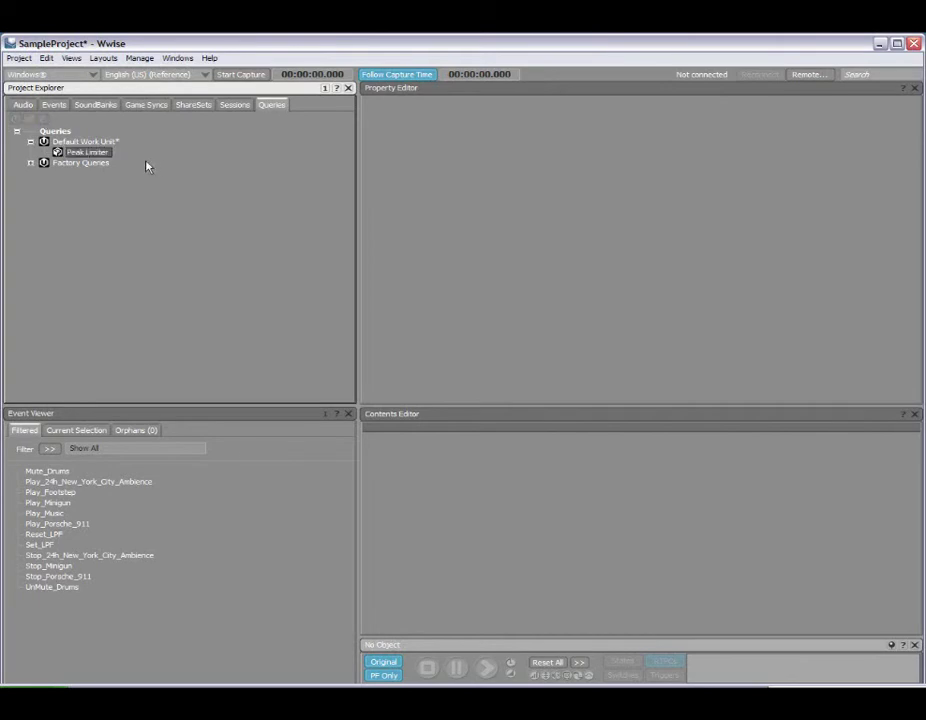
- Set the Peak Limiter query to Control Bus objects using Wwise Peak Limiter and run it
{"action": "double_click", "coordinate": [88, 153]}
{"action": "left_click_drag", "start_coordinate": [252, 97], "coordinate": [386, 91]}
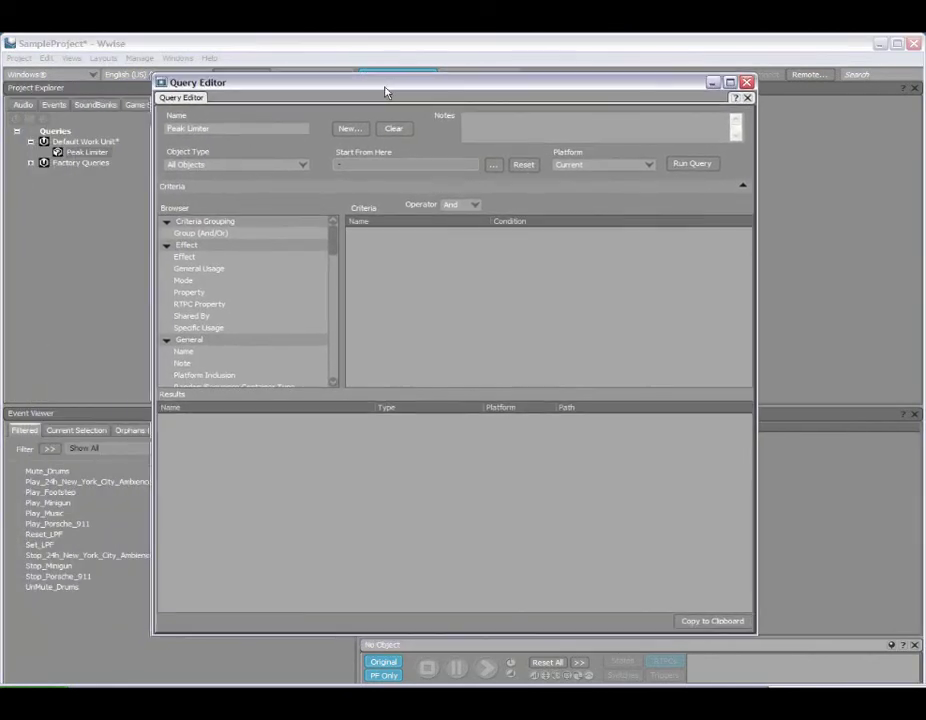
{"action": "left_click", "coordinate": [299, 166]}
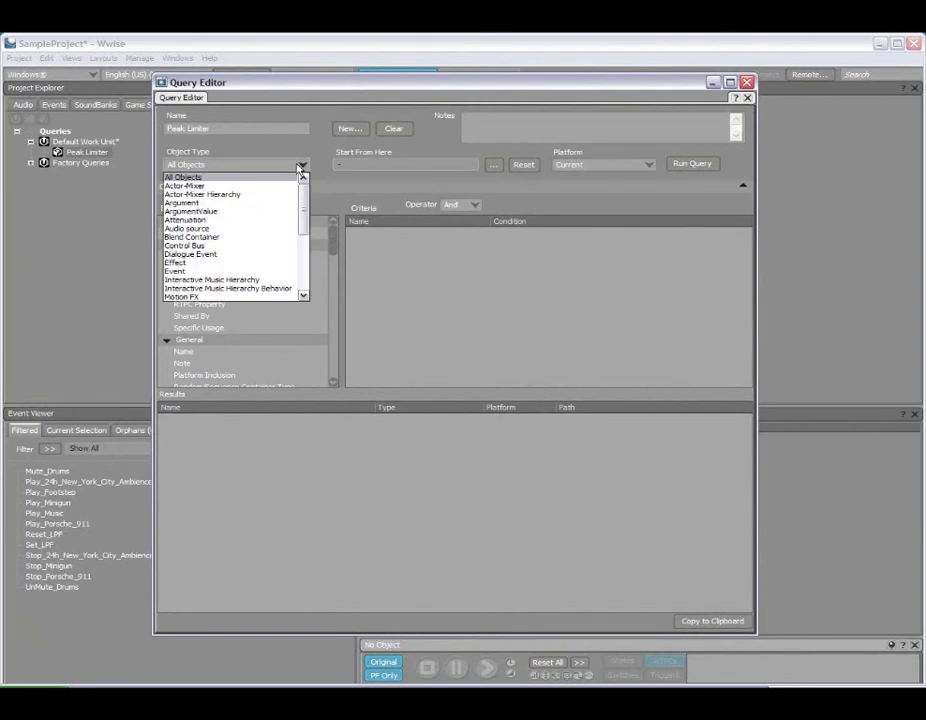
{"action": "left_click", "coordinate": [251, 246]}
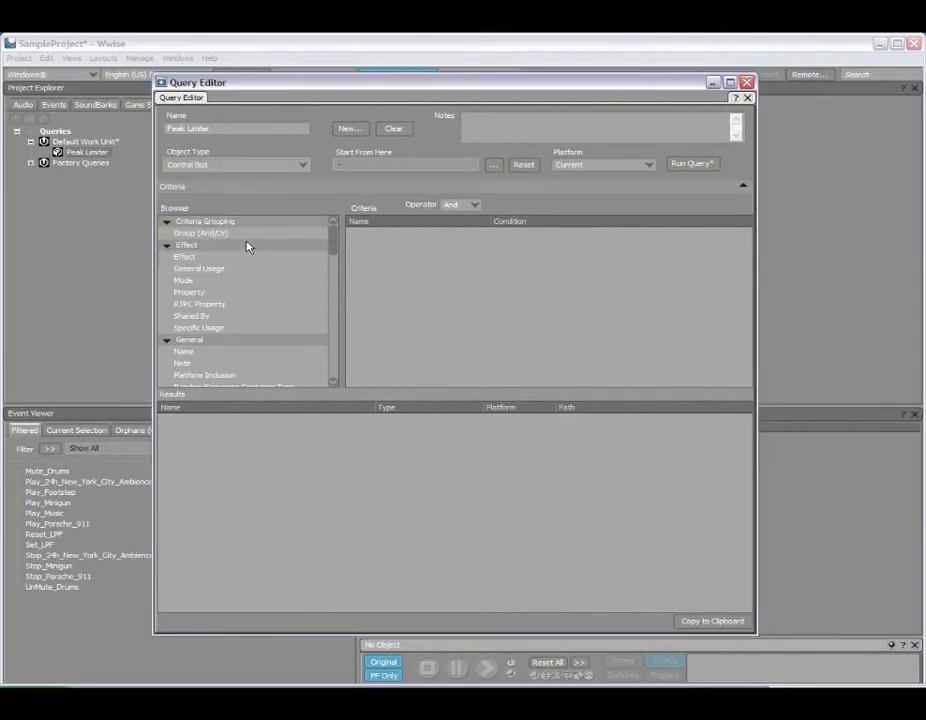
{"action": "double_click", "coordinate": [211, 330]}
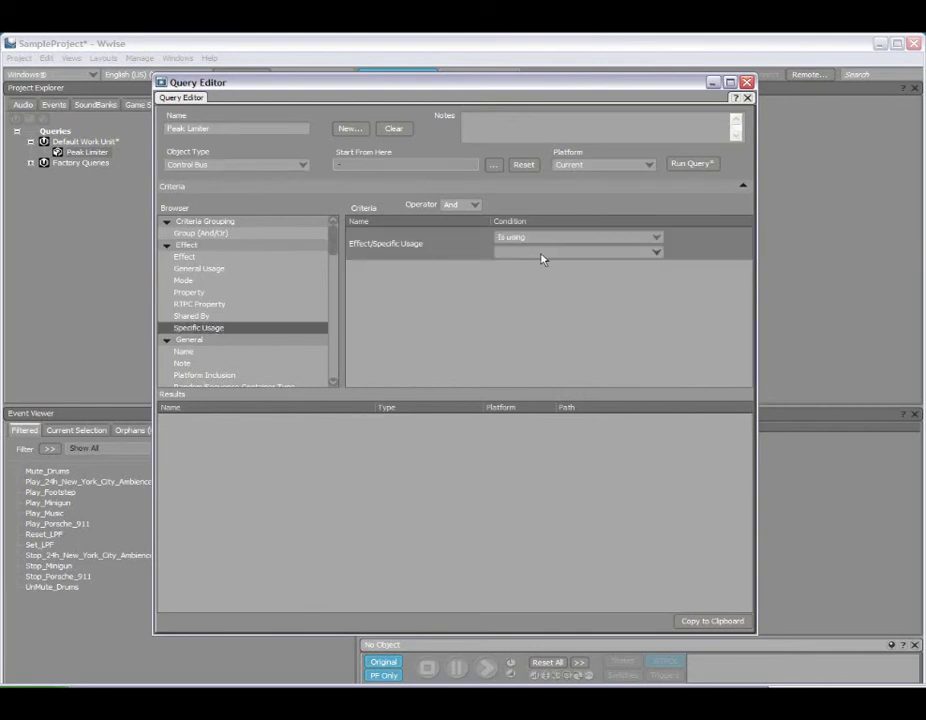
{"action": "left_click", "coordinate": [656, 253]}
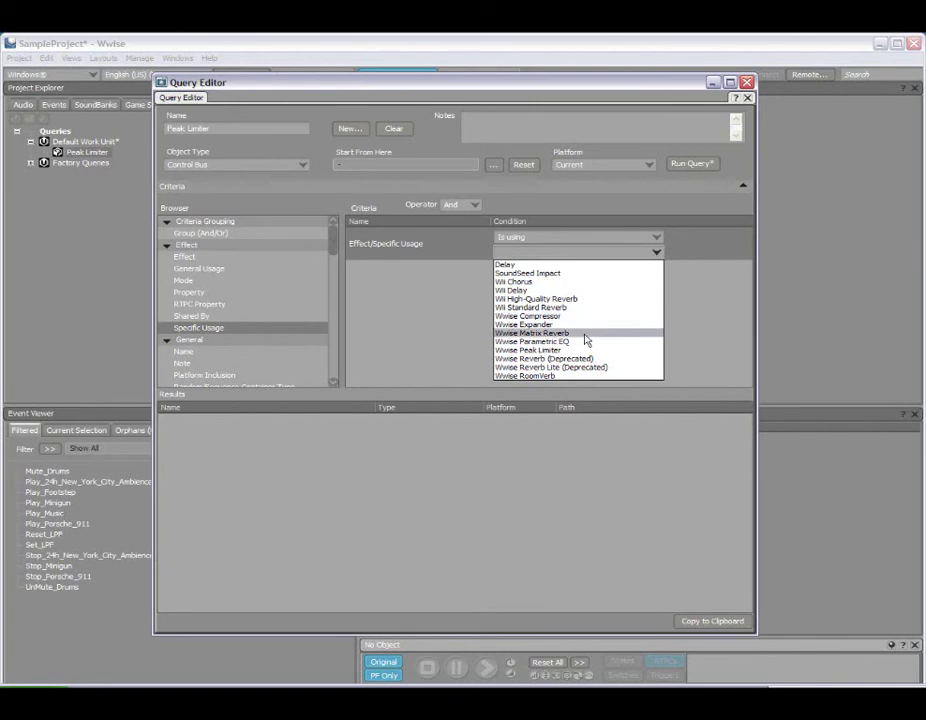
{"action": "left_click", "coordinate": [577, 351]}
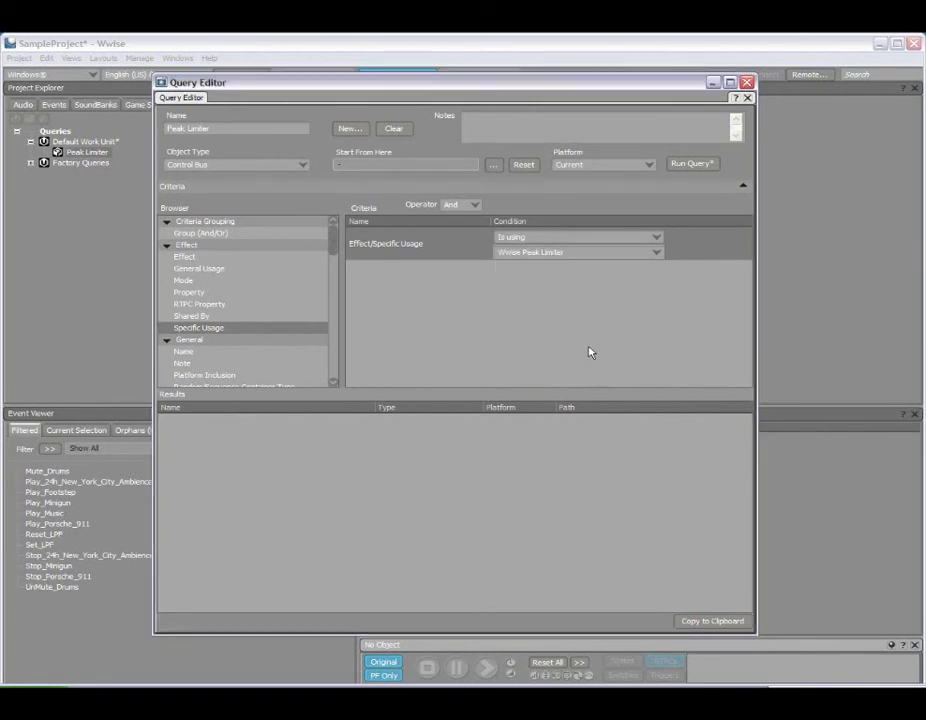
{"action": "left_click", "coordinate": [689, 164]}
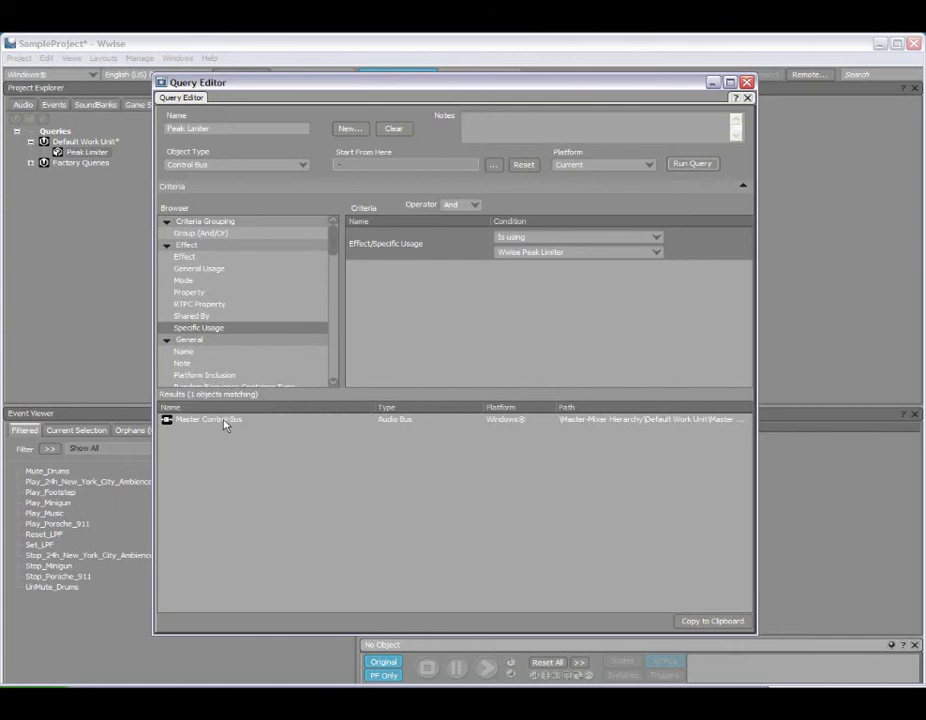
- Show Master Control Bus in Schematic View and enable Effect display in its View Settings
{"action": "right_click", "coordinate": [225, 421]}
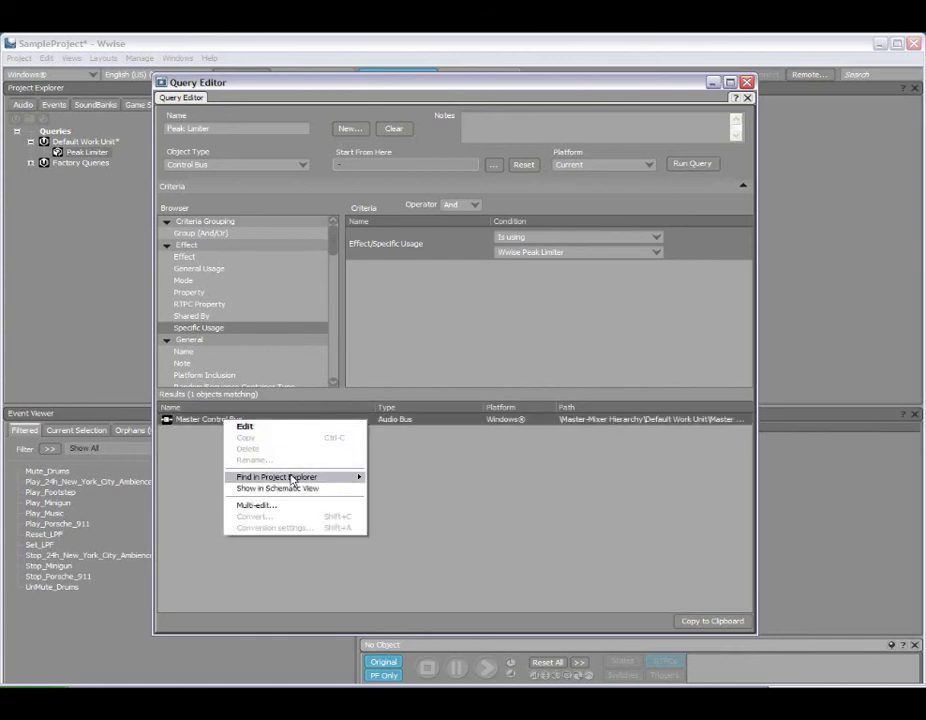
{"action": "mouse_move", "coordinate": [292, 481]}
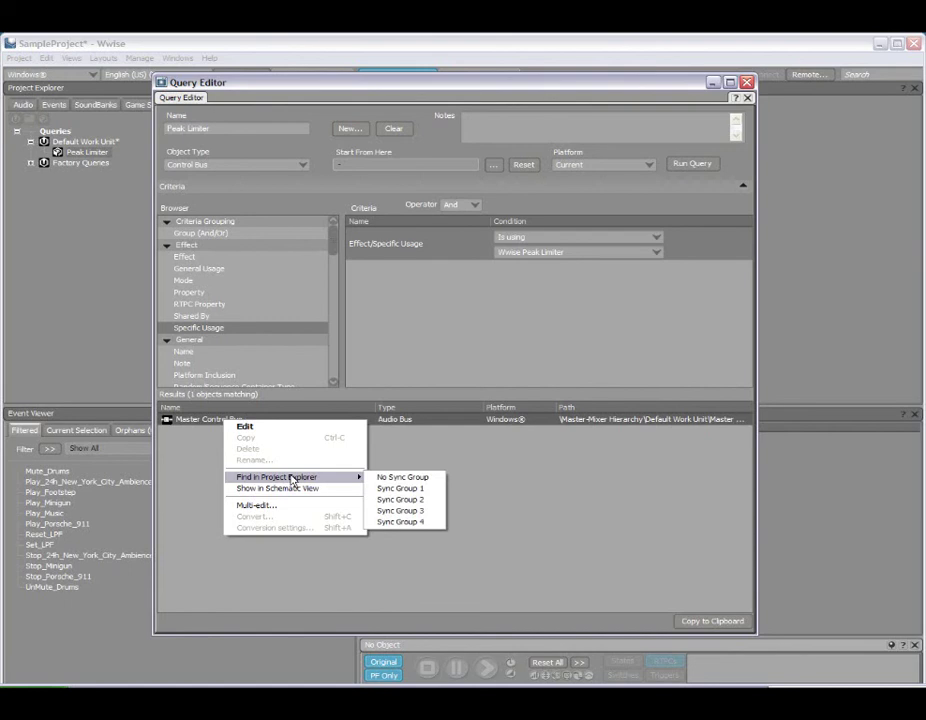
{"action": "left_click", "coordinate": [294, 489]}
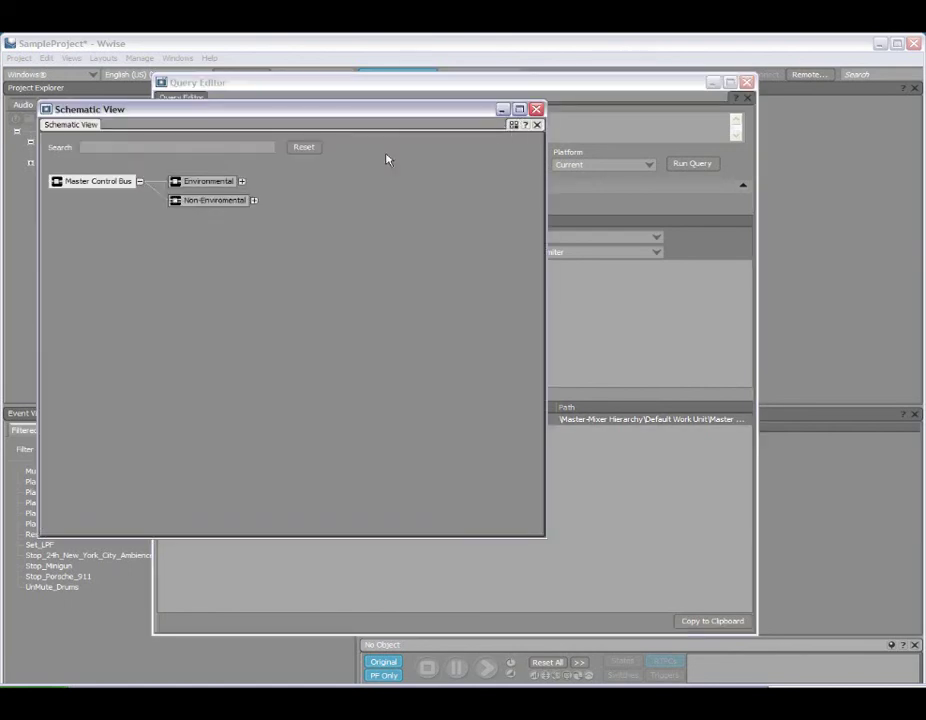
{"action": "left_click", "coordinate": [513, 126]}
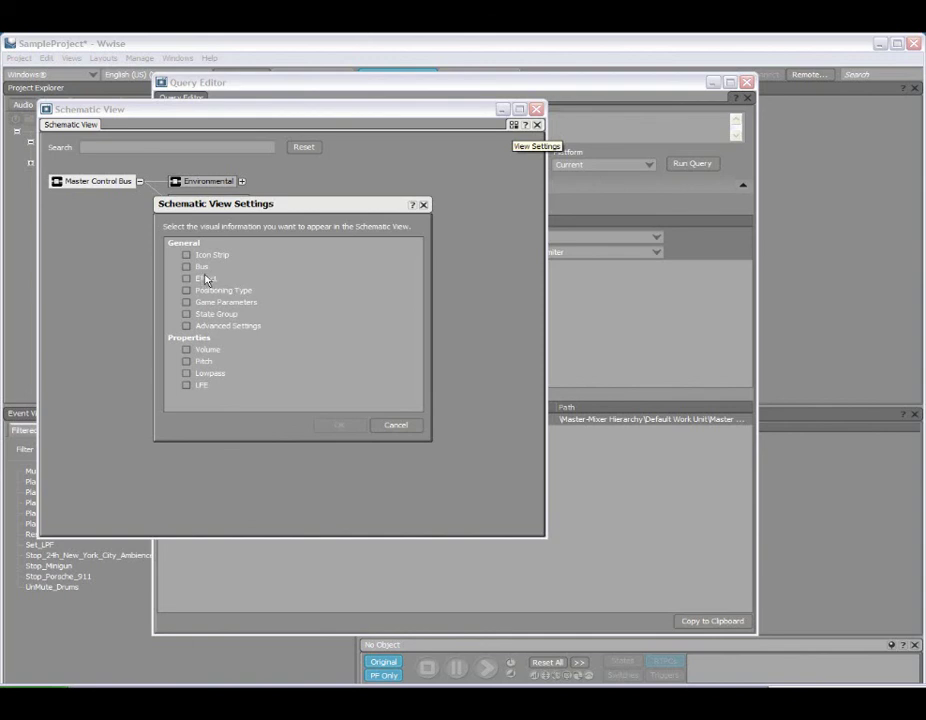
{"action": "left_click", "coordinate": [206, 280]}
{"action": "left_click", "coordinate": [336, 425]}
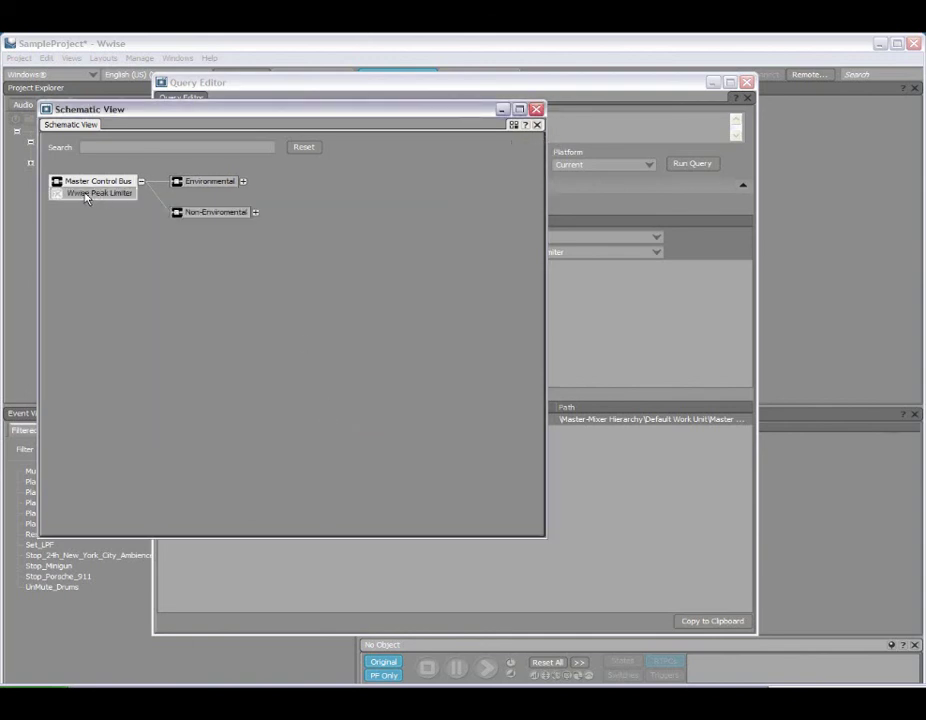